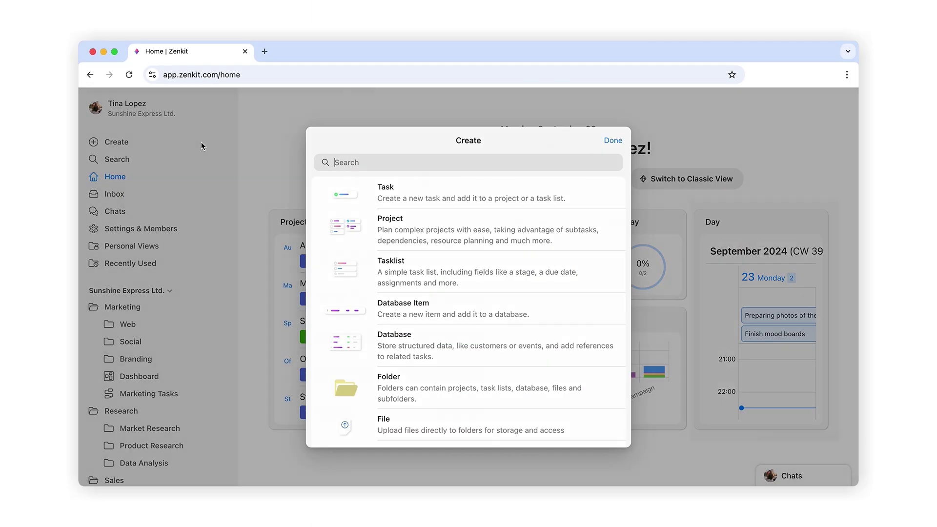
- Create a project named 'Summer Campaign' in the Branding folder, opening as a Kanban board
left_click(368, 212)
type("Summer Ca")
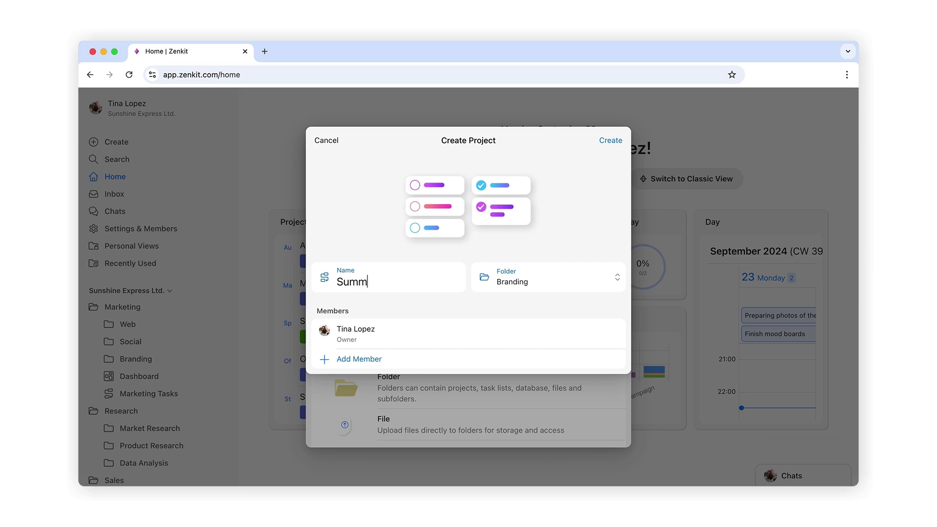
type("mpaig")
type("n")
key("Return")
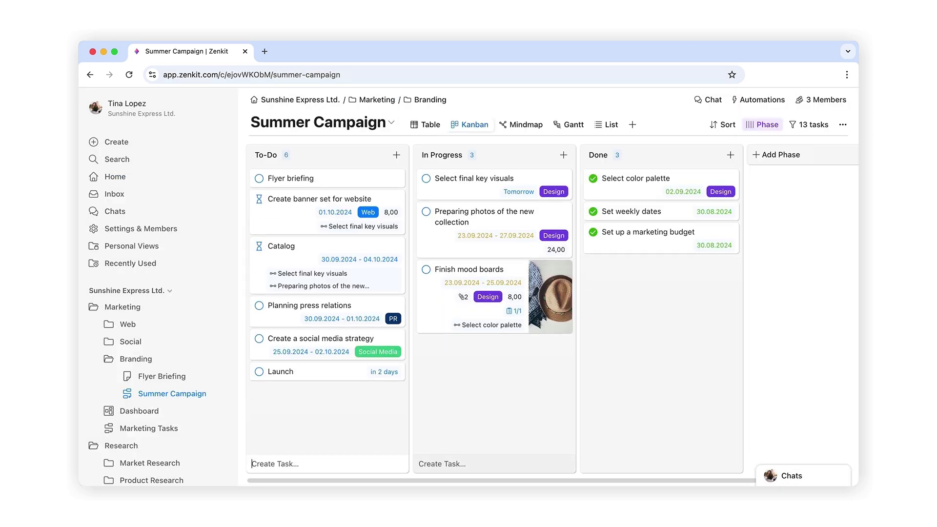
- Cycle through the Table, Kanban and Mindmap views, then settle on the Gantt timeline
left_click(432, 126)
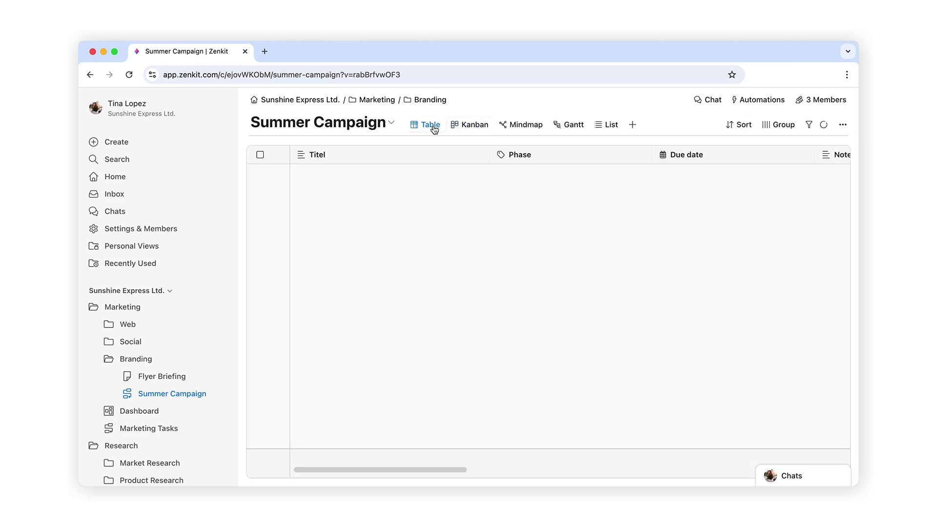
left_click(468, 126)
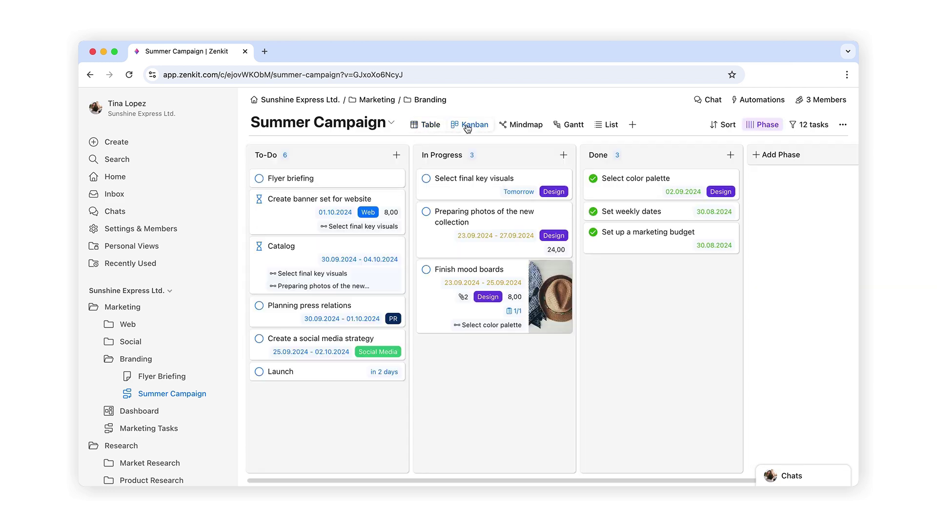
left_click(517, 126)
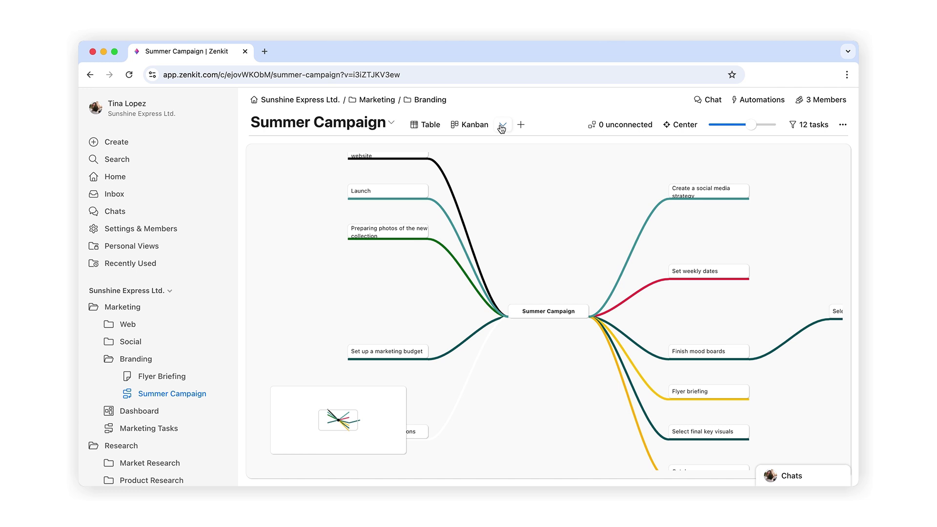
left_click(502, 126)
left_click(472, 196)
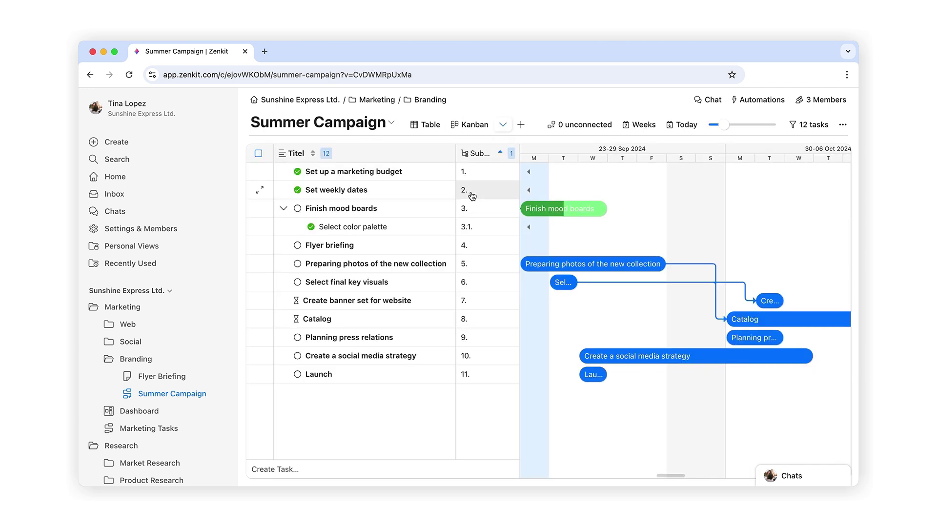
- Back on the Kanban board, add a 'Create flyer' task to the To-Do column
left_click(476, 125)
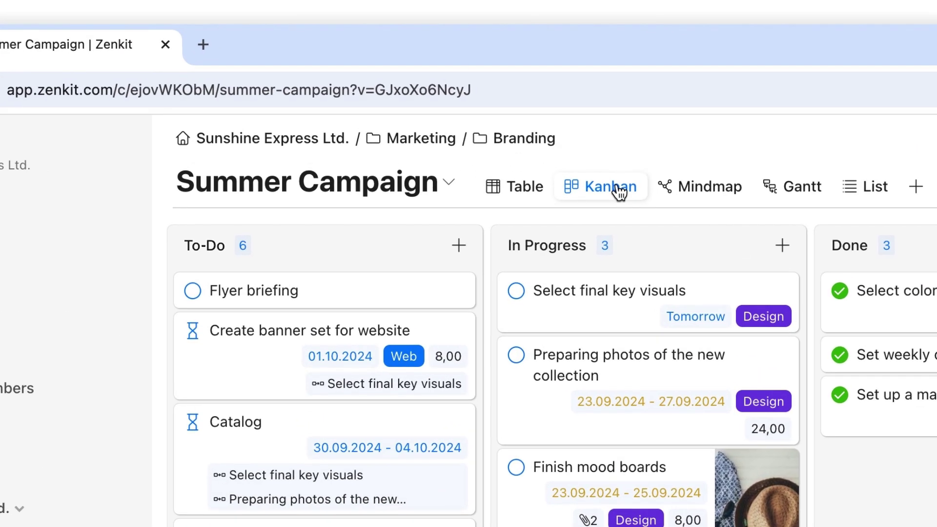
left_click(464, 246)
type("Crea")
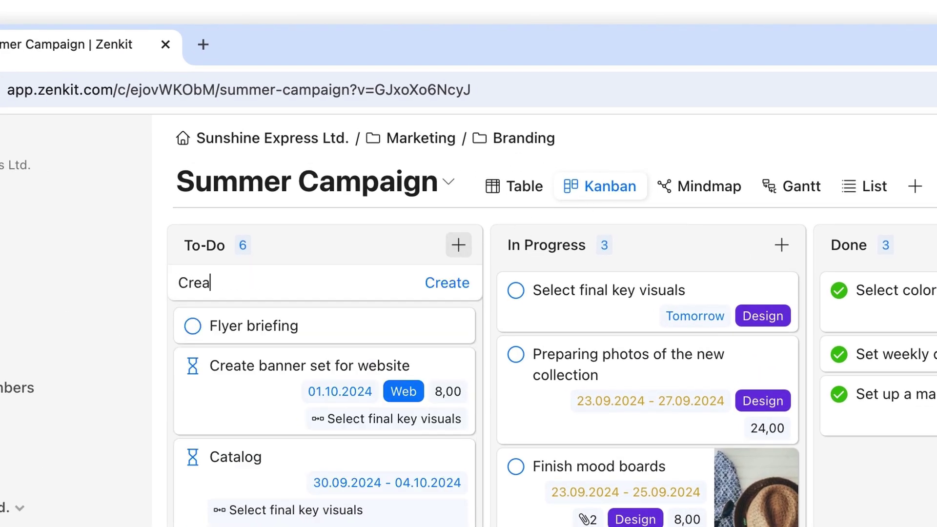
type("te flyer")
key("Return")
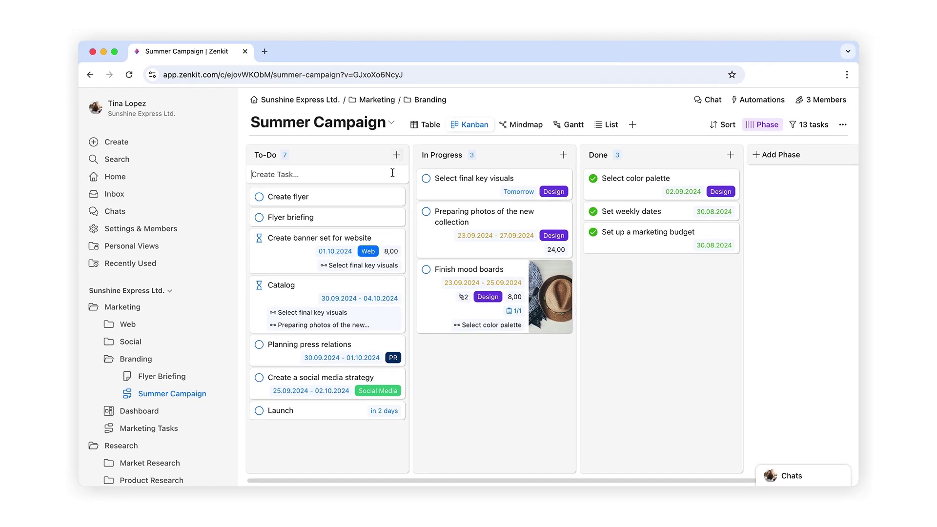
left_click(386, 196)
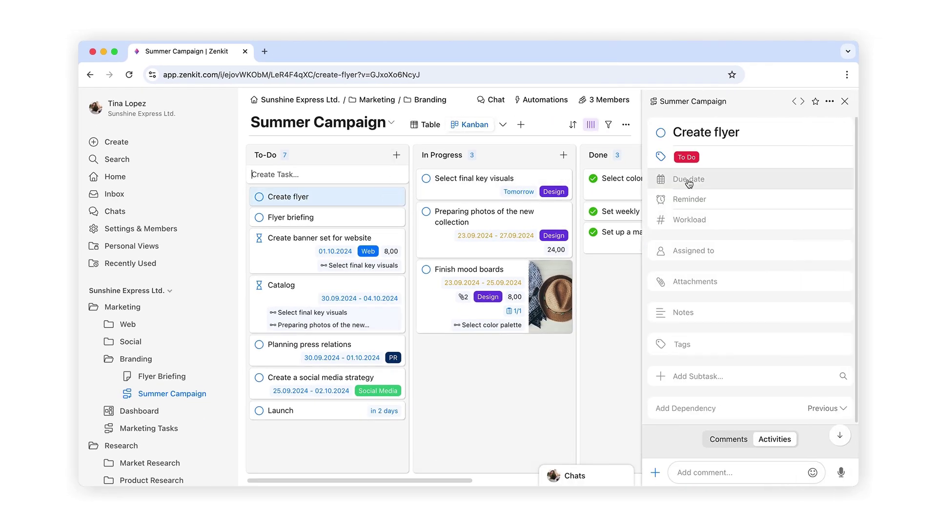
left_click(691, 182)
left_click(793, 380)
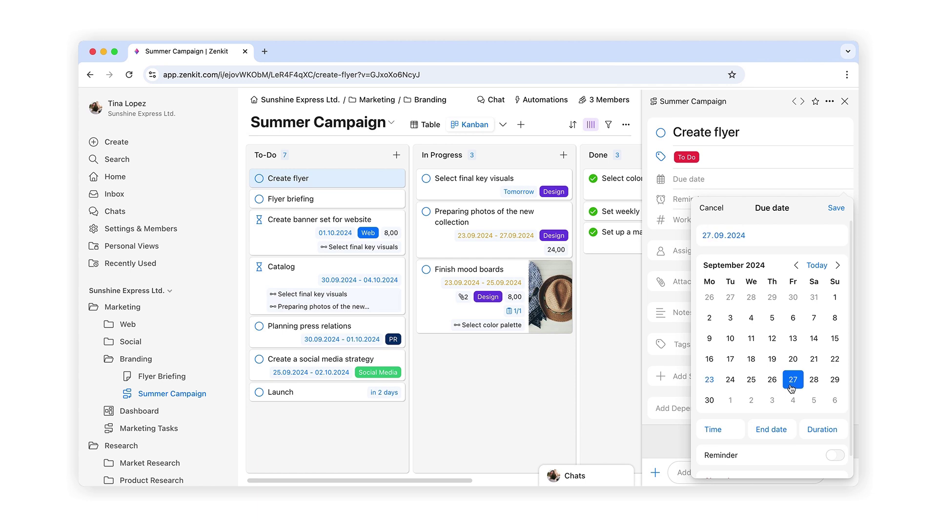
left_click(835, 209)
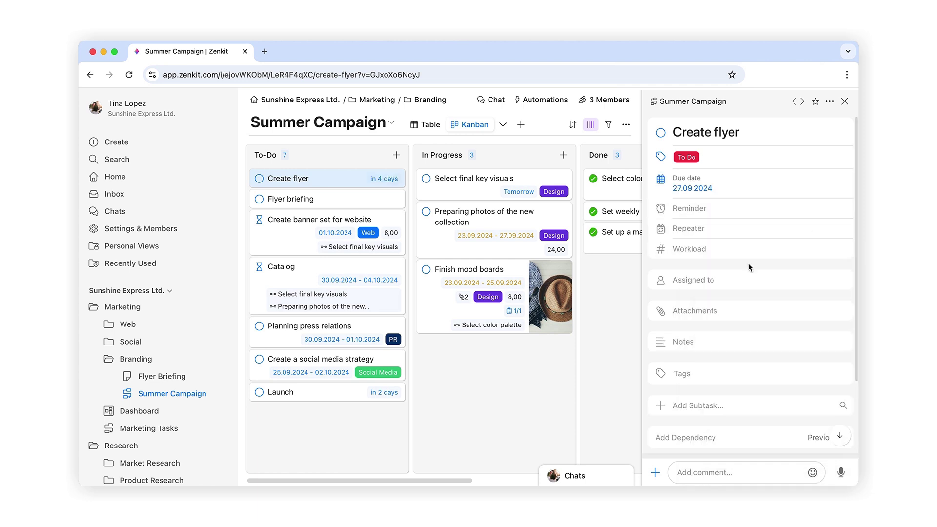
left_click(736, 277)
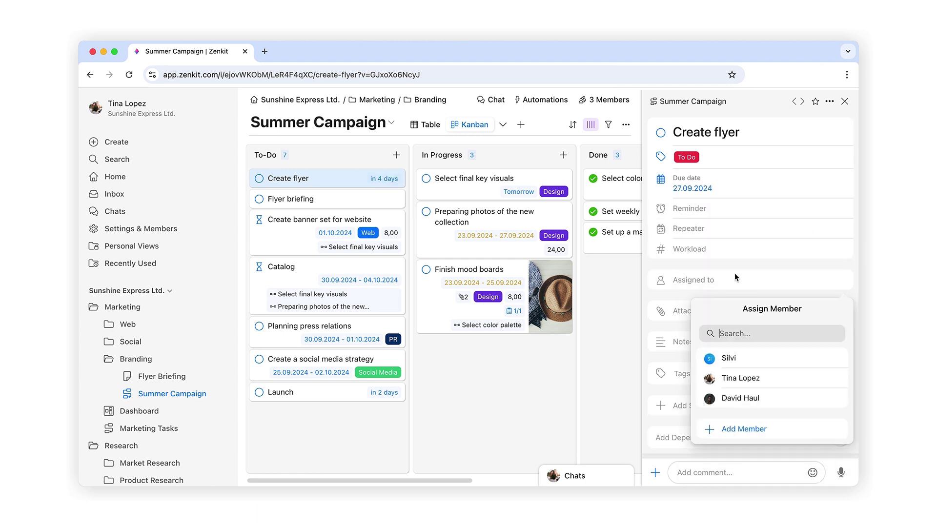
left_click(741, 398)
left_click(845, 102)
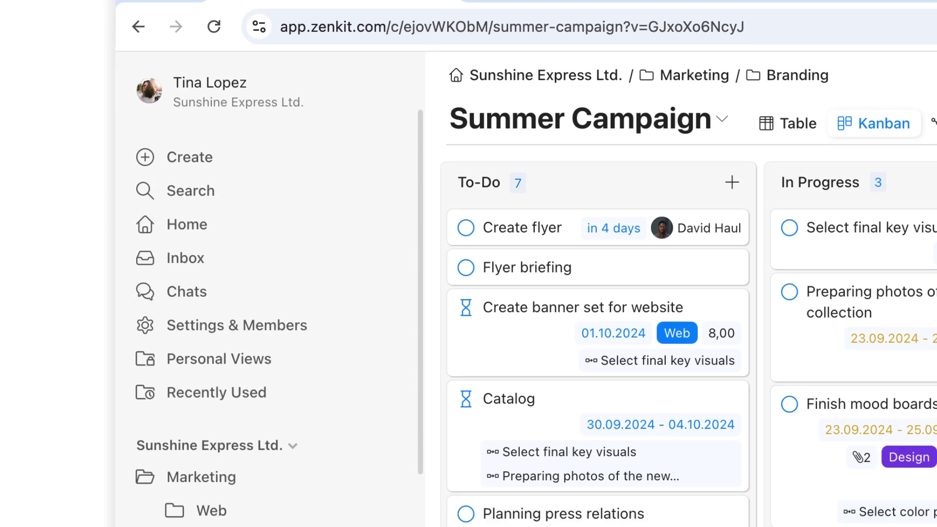
- Expand the Web folder and its Wireframes subfolder in the sidebar to list Low and High
scroll(358, 209, "down", 3)
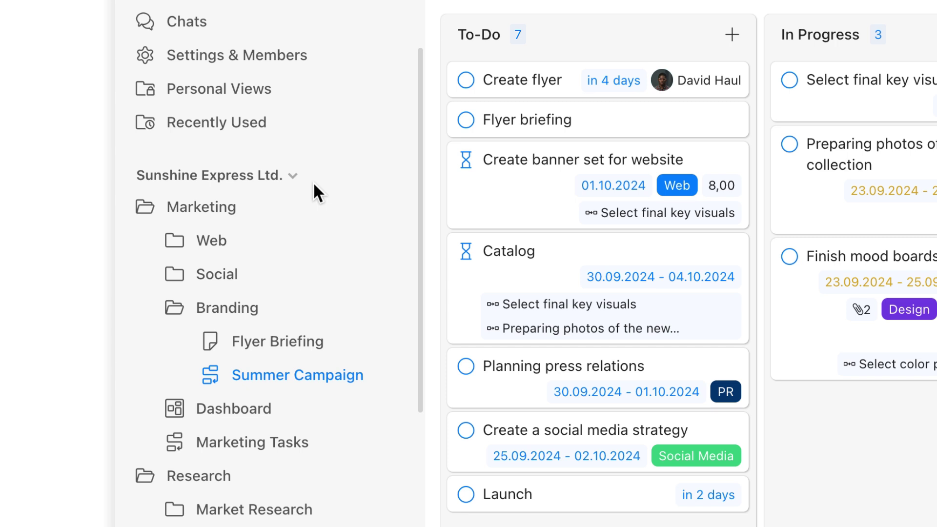
mouse_move(202, 477)
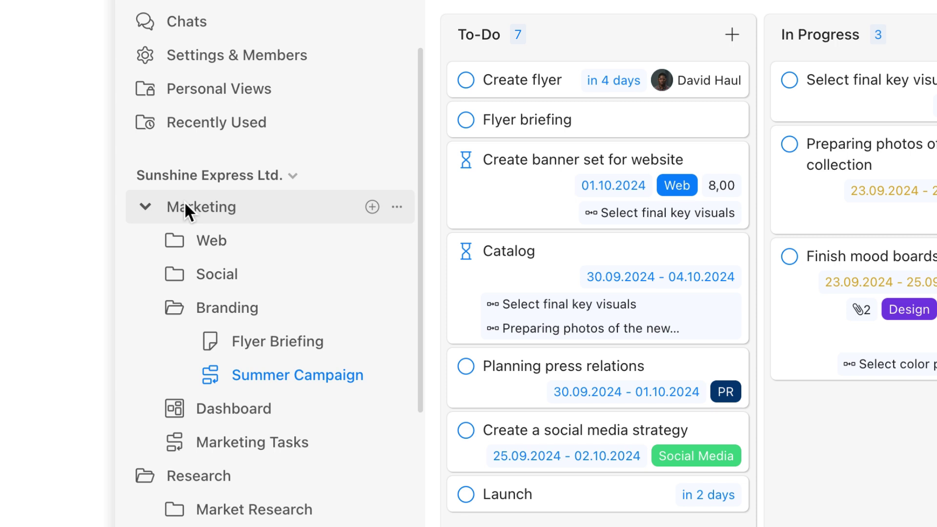
left_click(172, 236)
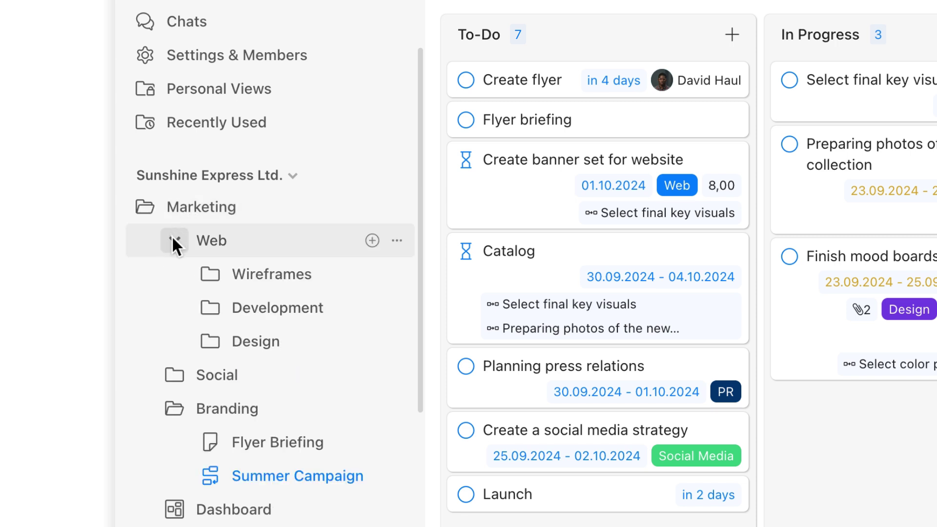
left_click(208, 273)
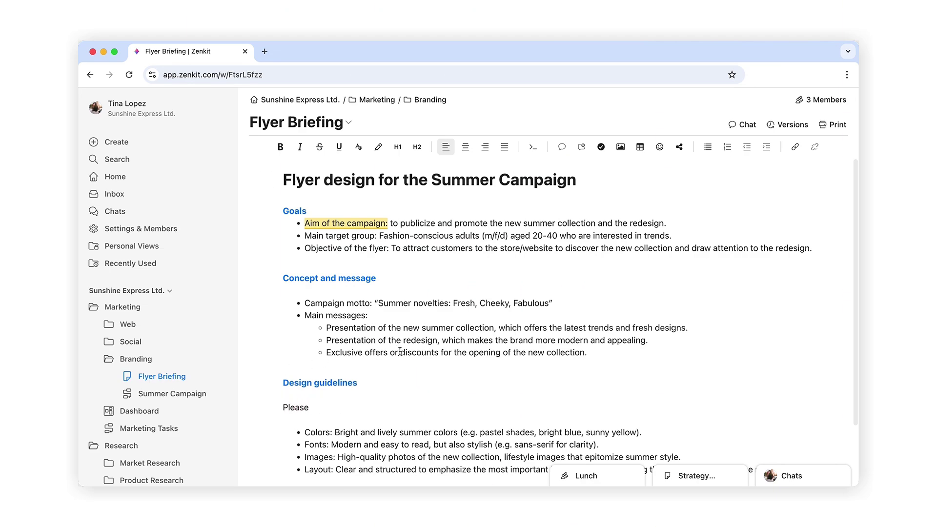
left_click_drag(400, 352, 439, 352)
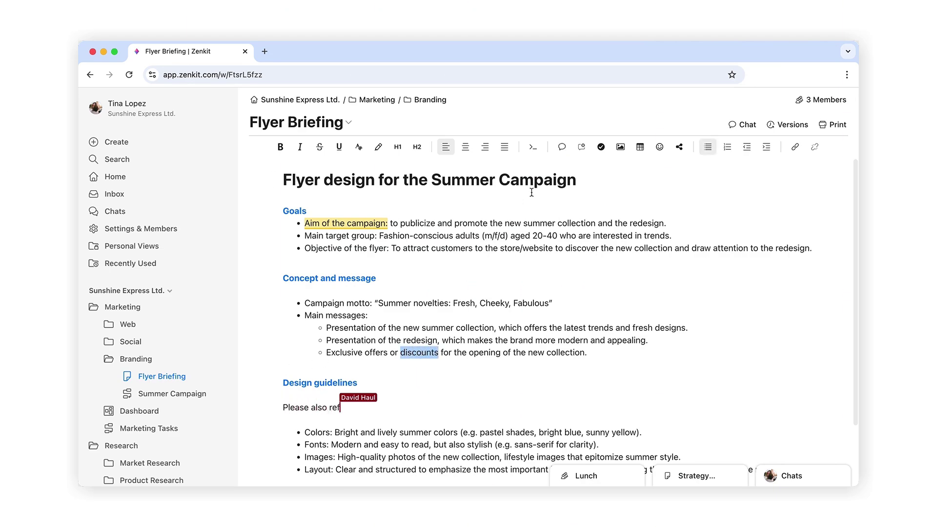
left_click(562, 146)
type("@")
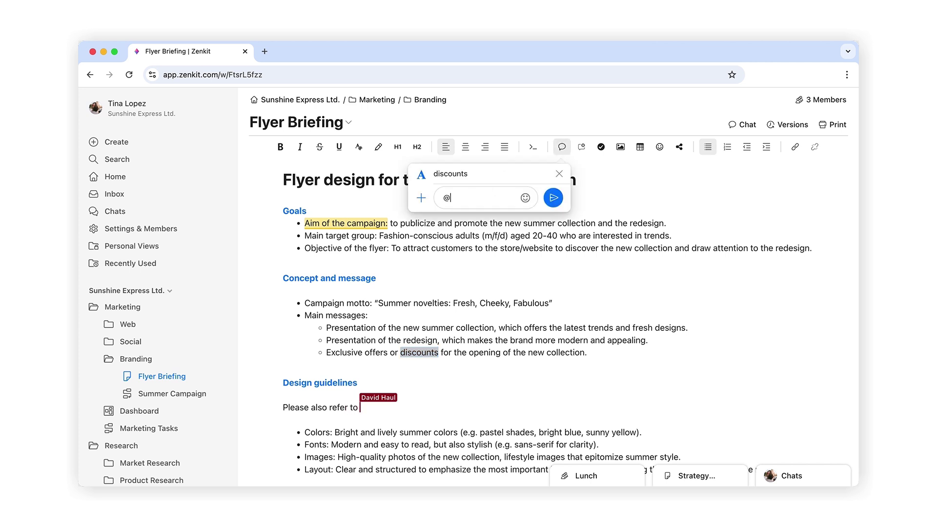
type("d")
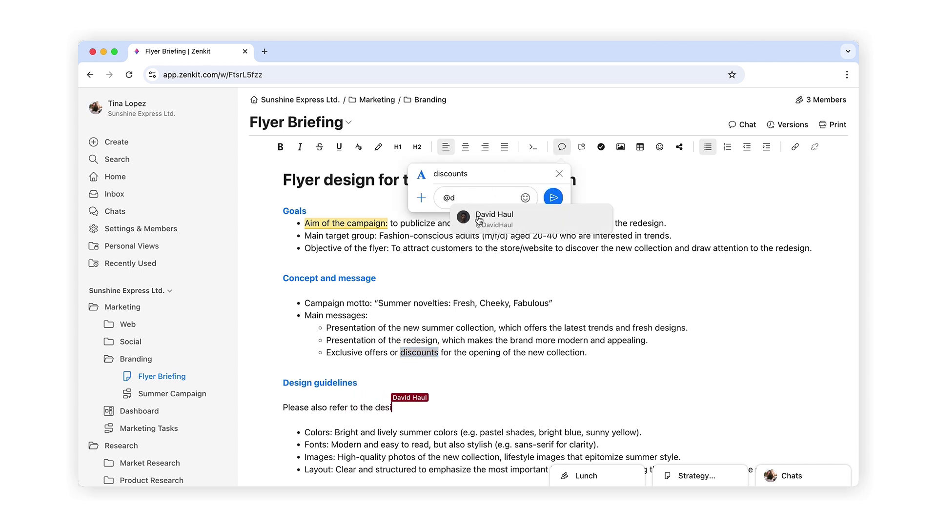
left_click(479, 218)
type("Can")
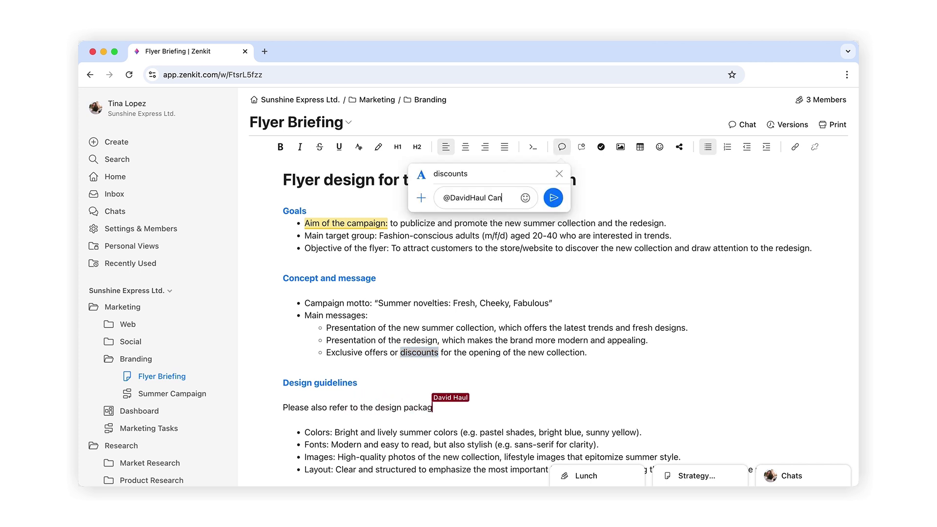
type(" you create them? Thanks")
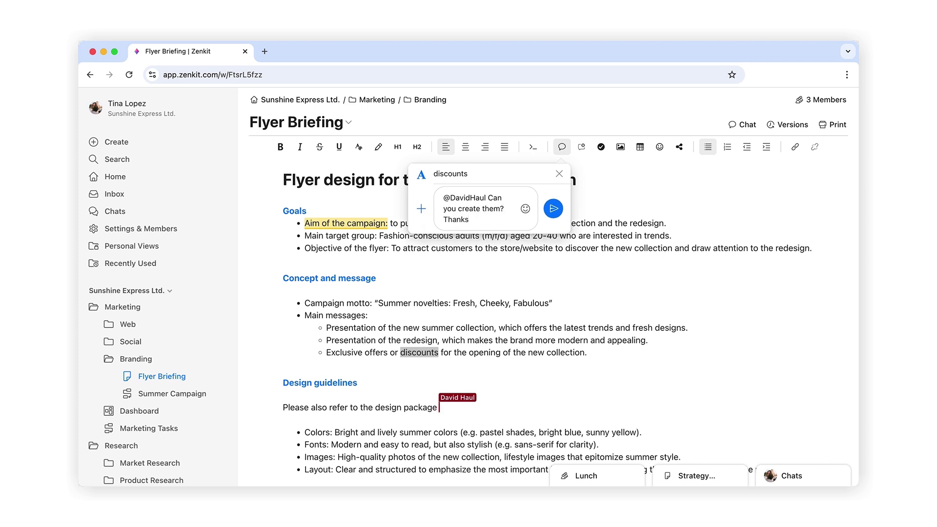
key("Return")
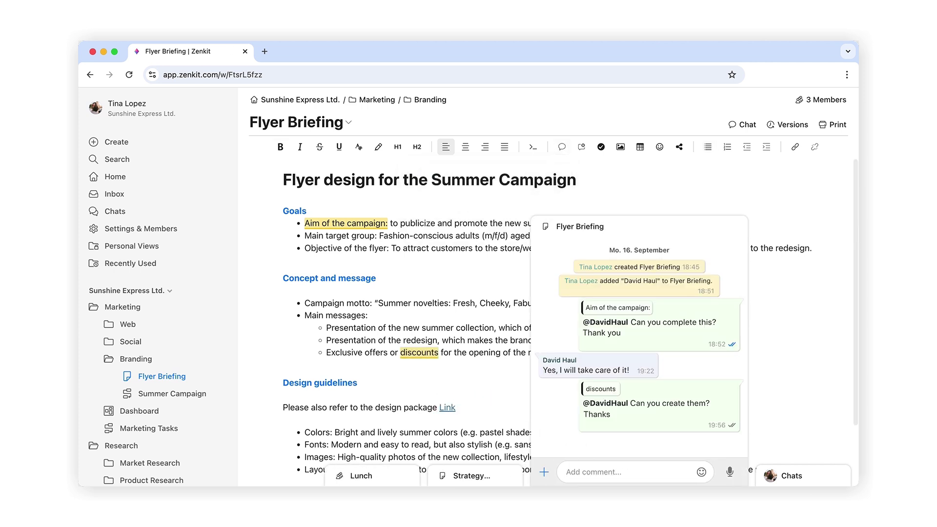
left_click(736, 227)
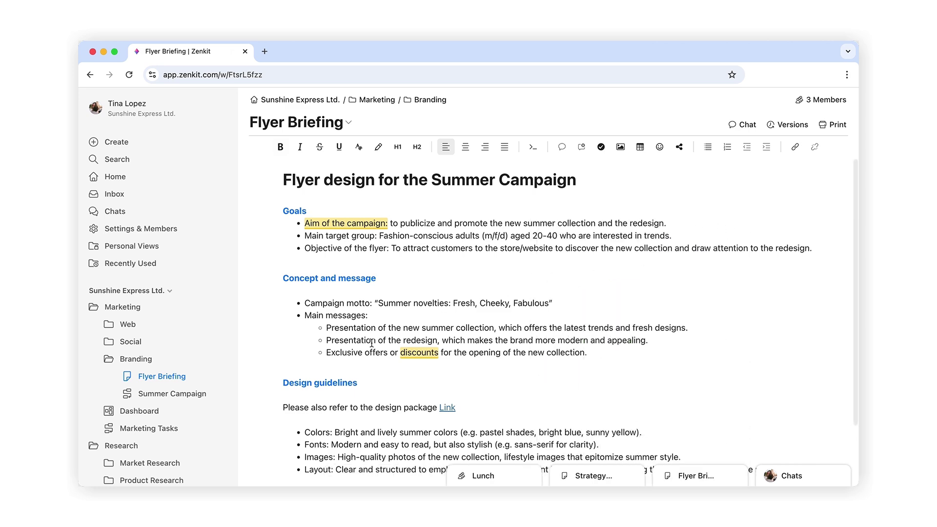
left_click(163, 412)
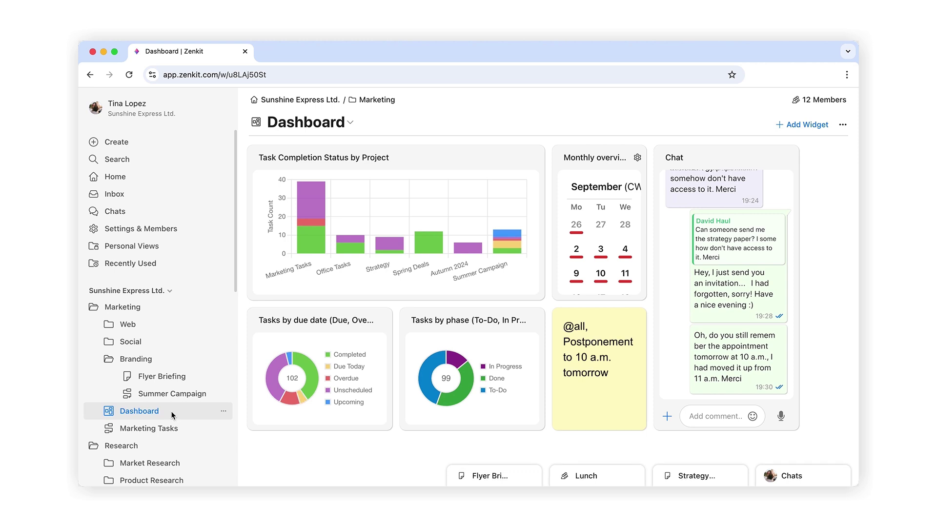
mouse_move(507, 243)
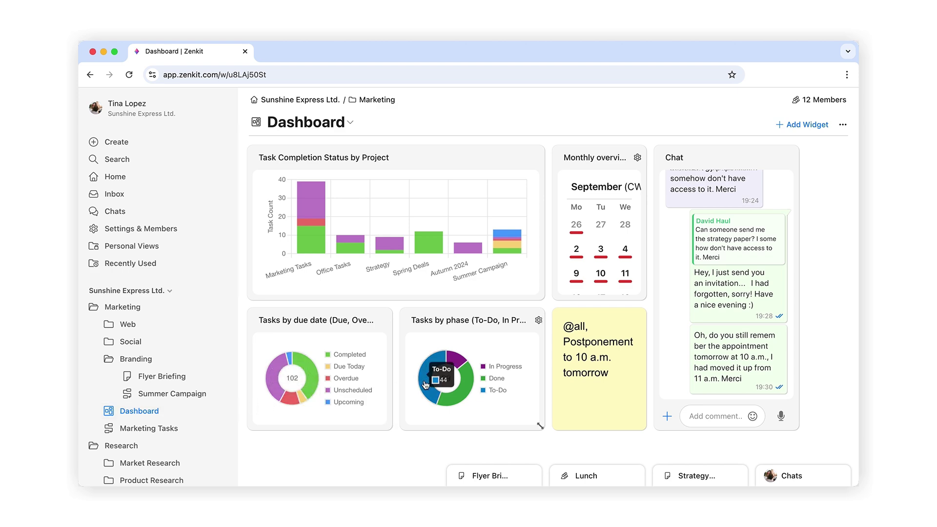
left_click(508, 246)
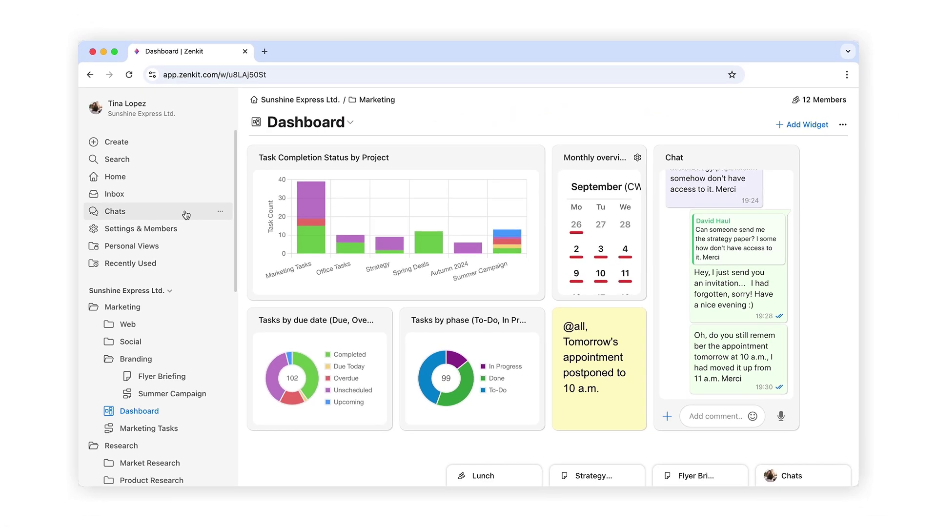
left_click(186, 214)
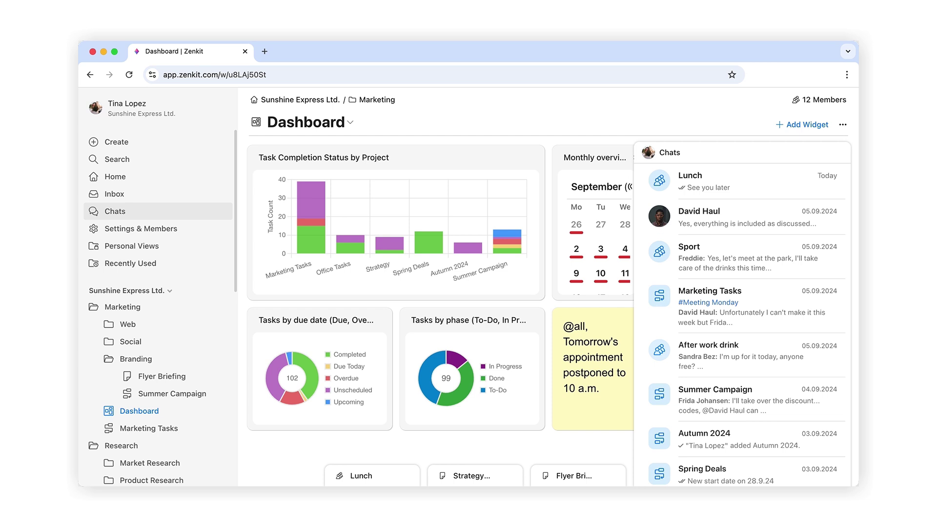
left_click(667, 396)
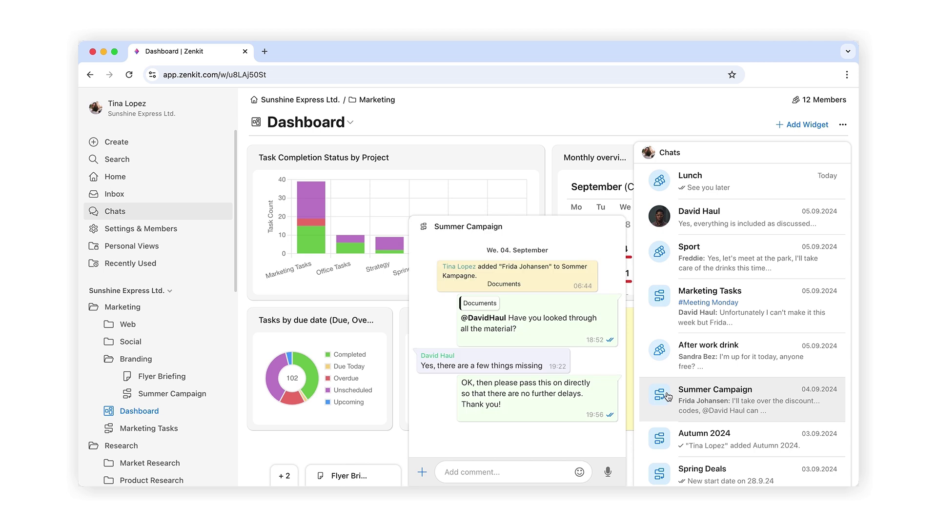